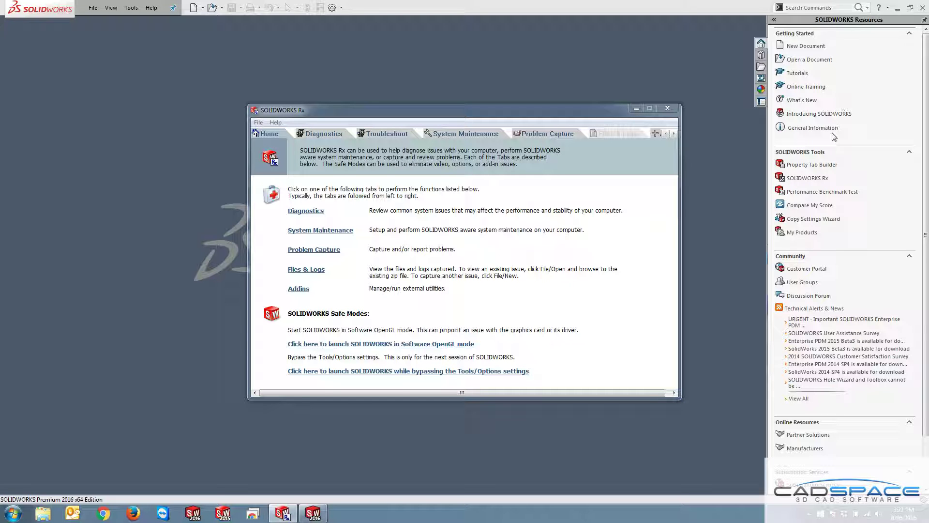
Step: Launch SOLIDWORKS Rx from the SOLIDWORKS Tools list in the Resources pane
left_click(809, 178)
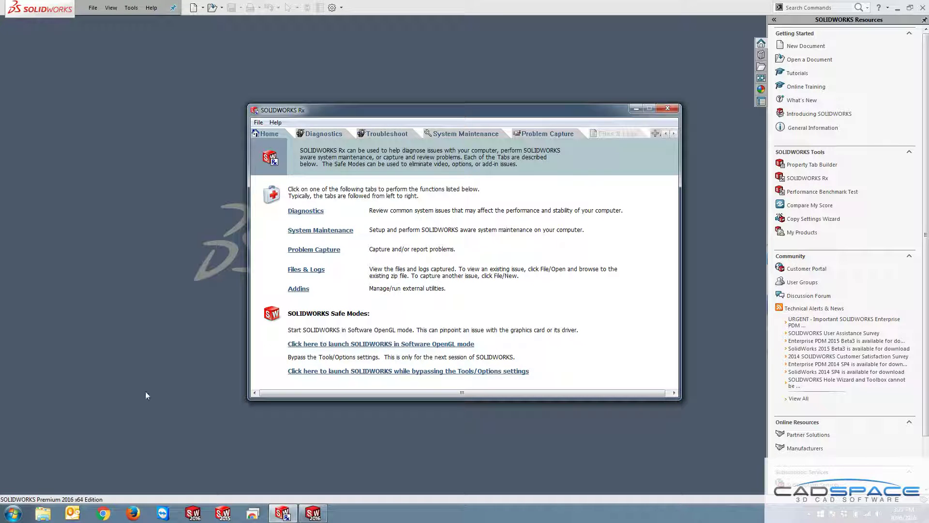
left_click(12, 513)
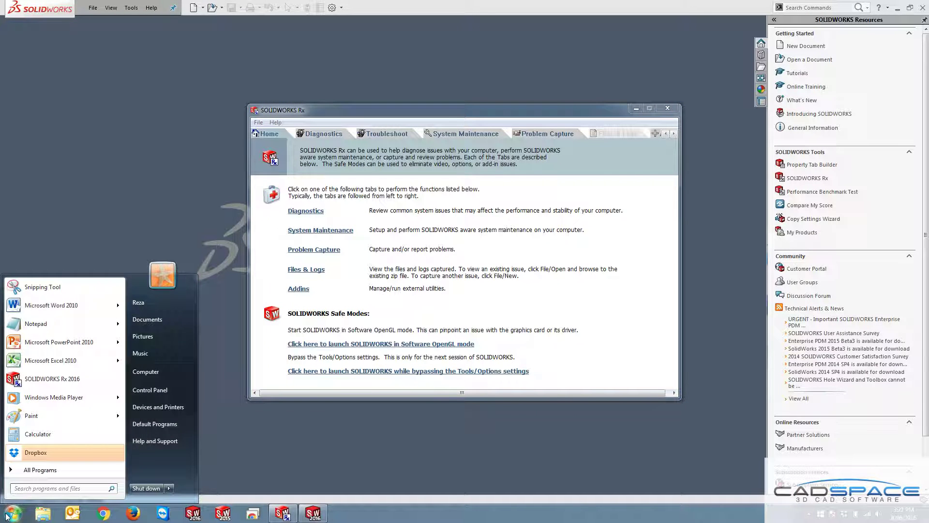
type("rx")
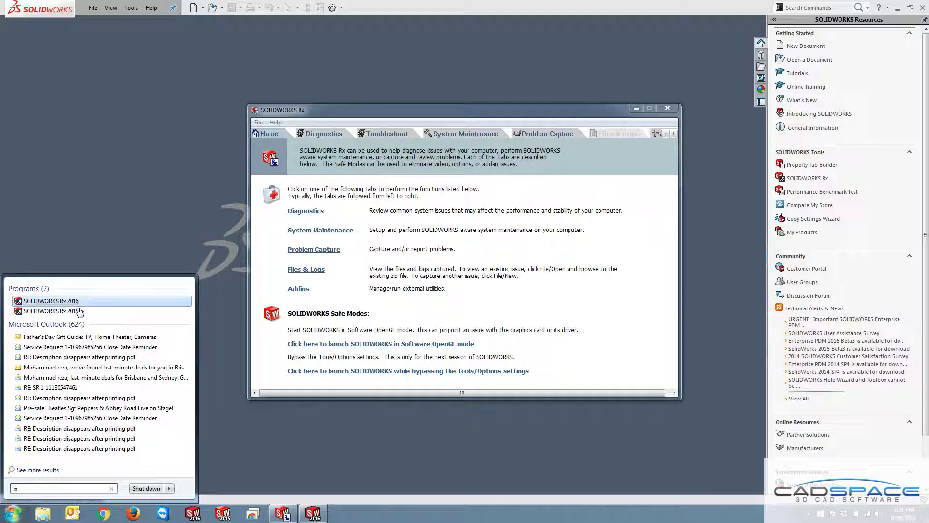
left_click(77, 302)
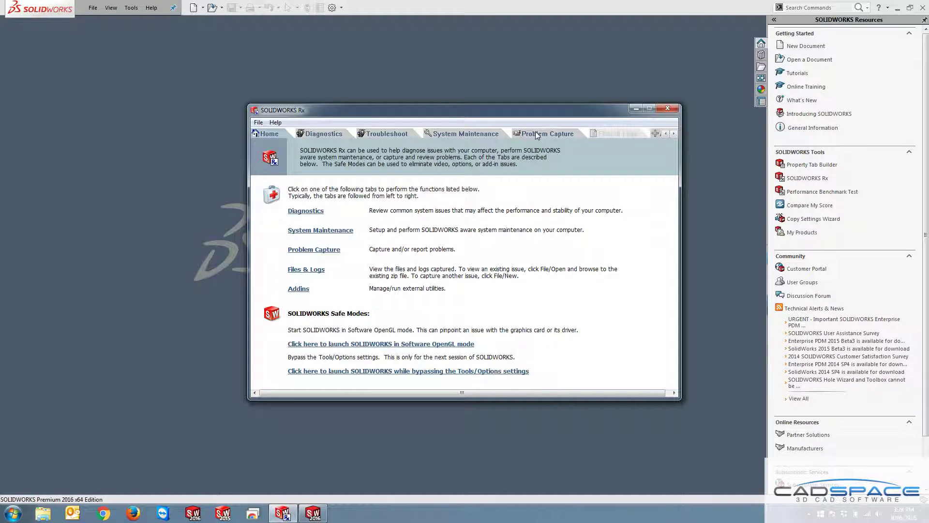
Step: Switch SOLIDWORKS Rx to the Problem Capture page while system information refreshes
left_click(536, 133)
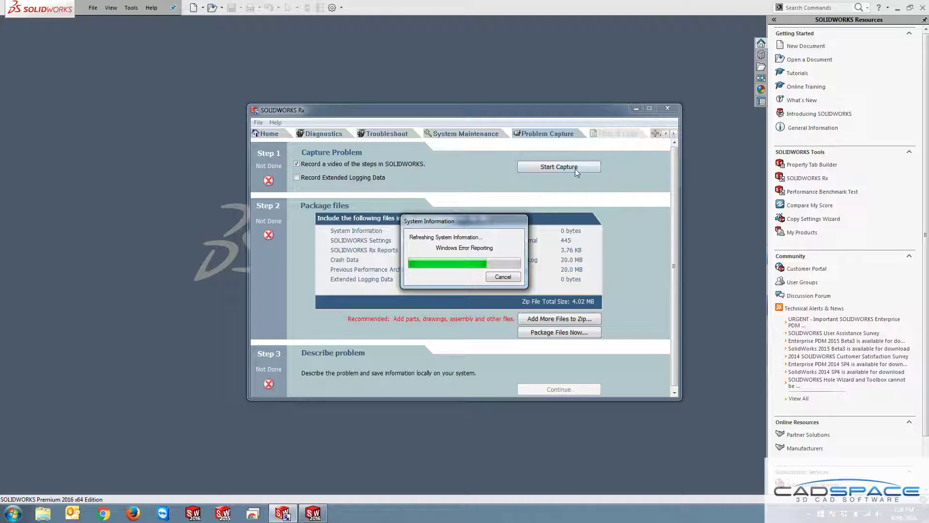
Step: Begin a Problem Capture video recording of the current SOLIDWORKS session, with the dialogs moved aside
left_click(551, 167)
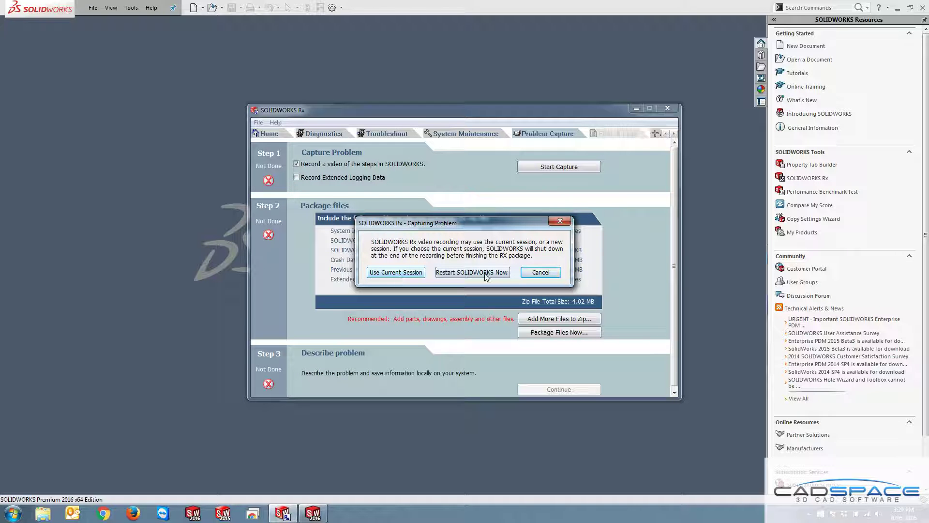
left_click(394, 273)
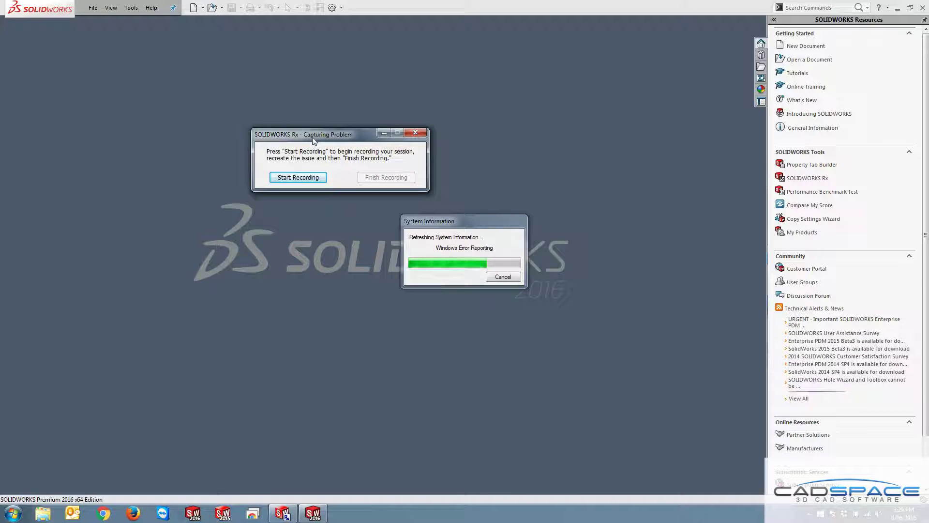
left_click_drag(316, 140, 820, 144)
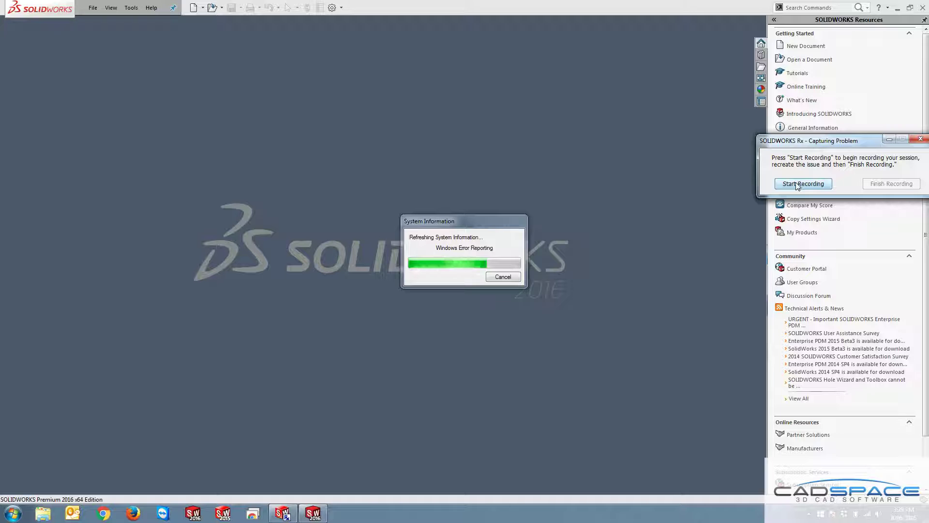
left_click_drag(464, 221, 857, 266)
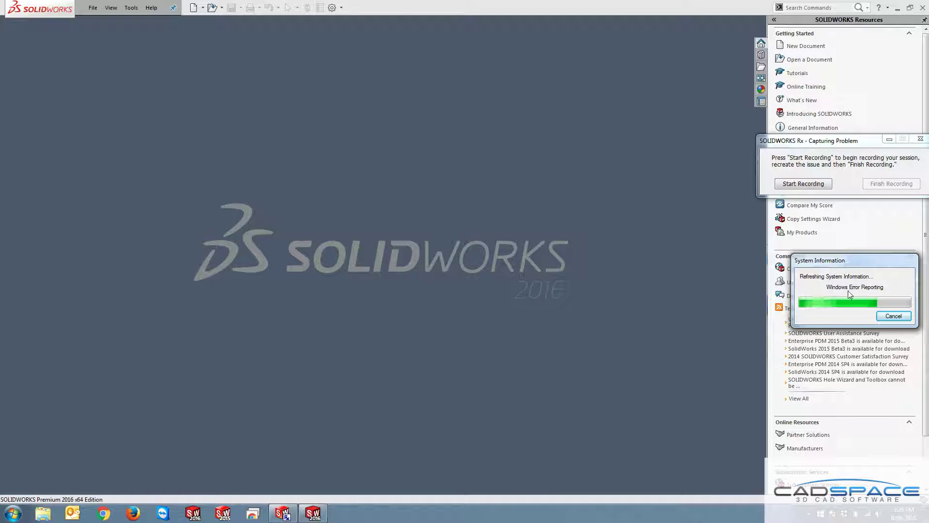
left_click(797, 185)
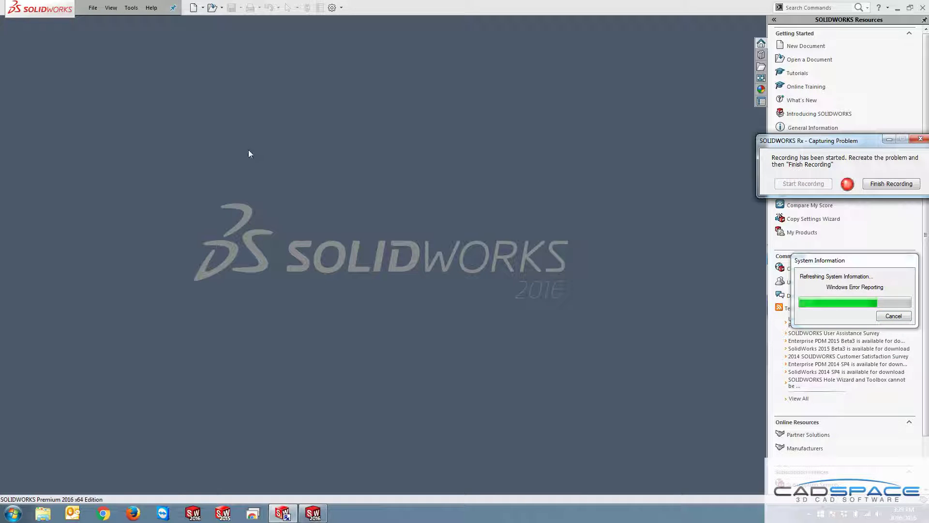
Step: Create a new part and sketch a centre rectangle at the origin on Right Plane
left_click(193, 8)
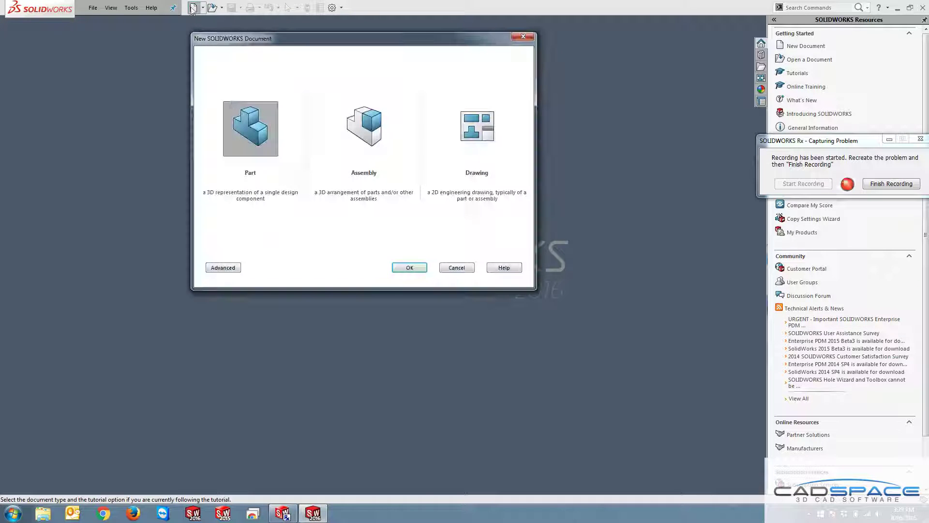
double_click(244, 130)
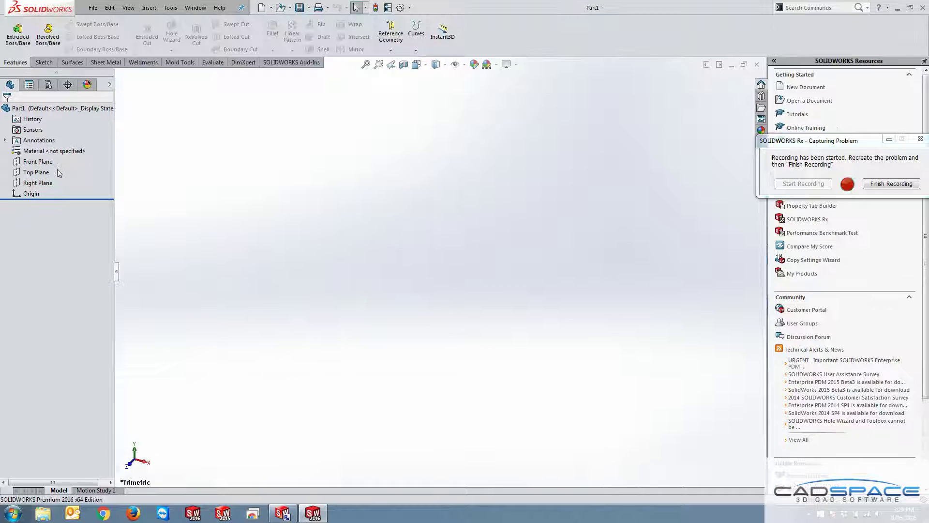
left_click(40, 184)
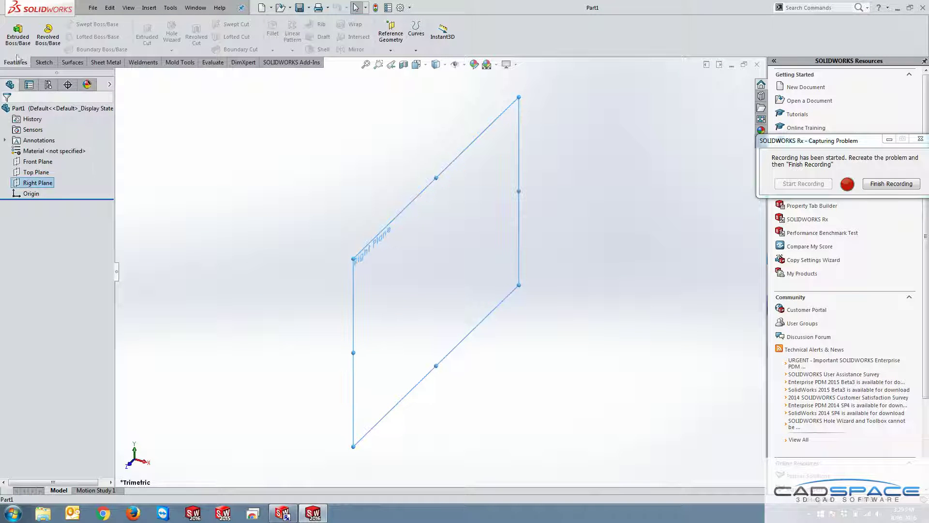
left_click(14, 33)
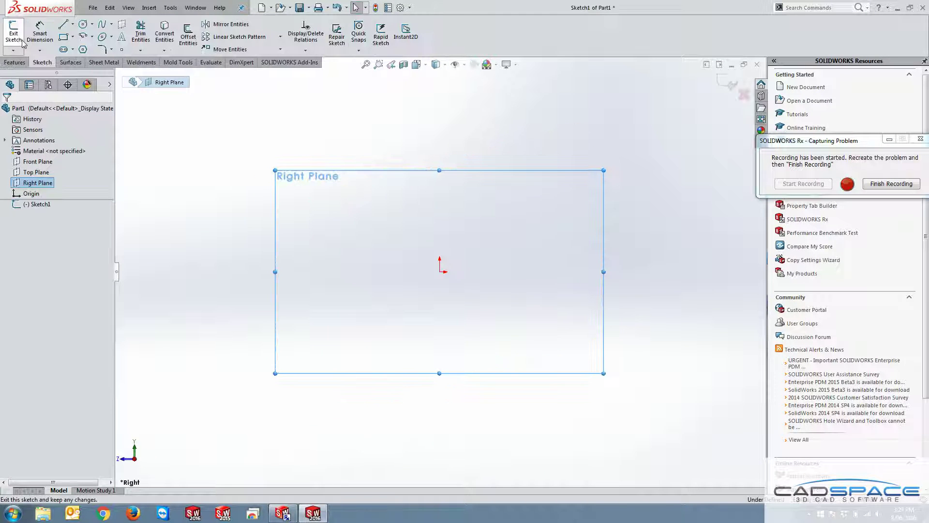
left_click(64, 36)
left_click(47, 147)
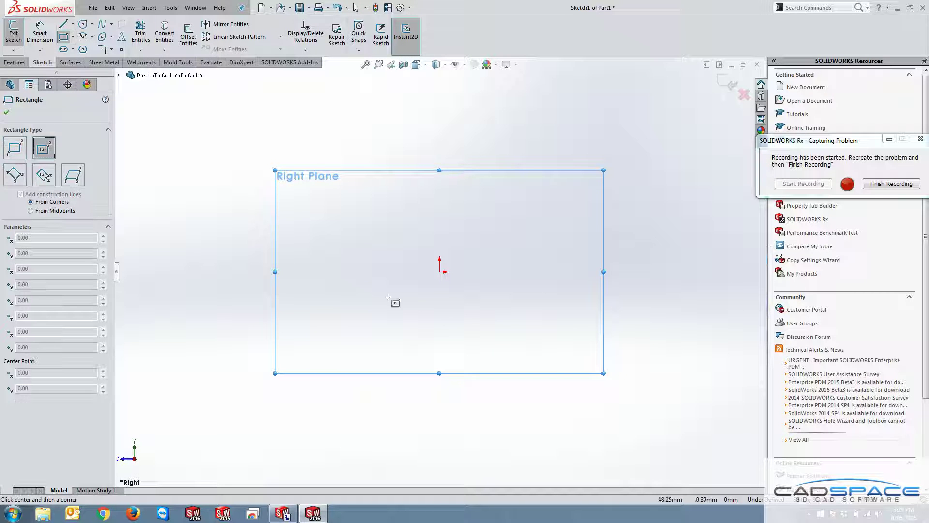
left_click(440, 272)
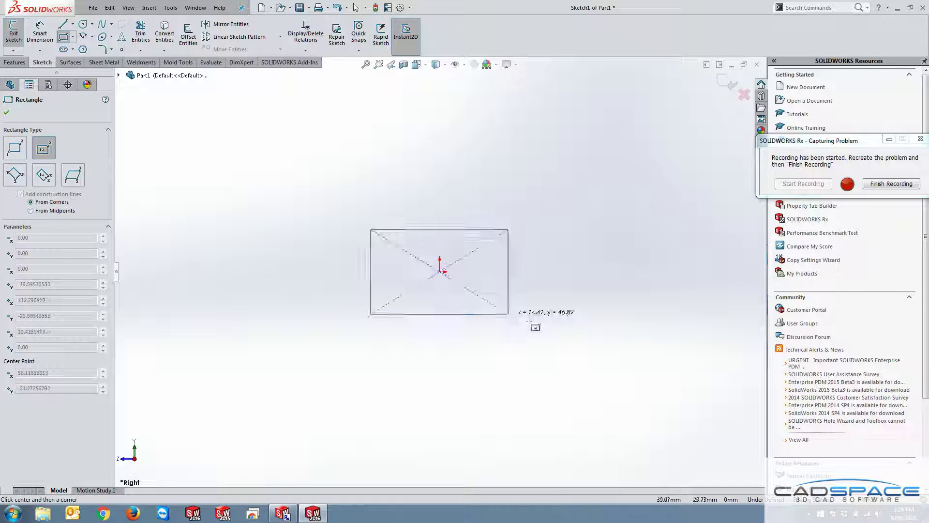
left_click(682, 374)
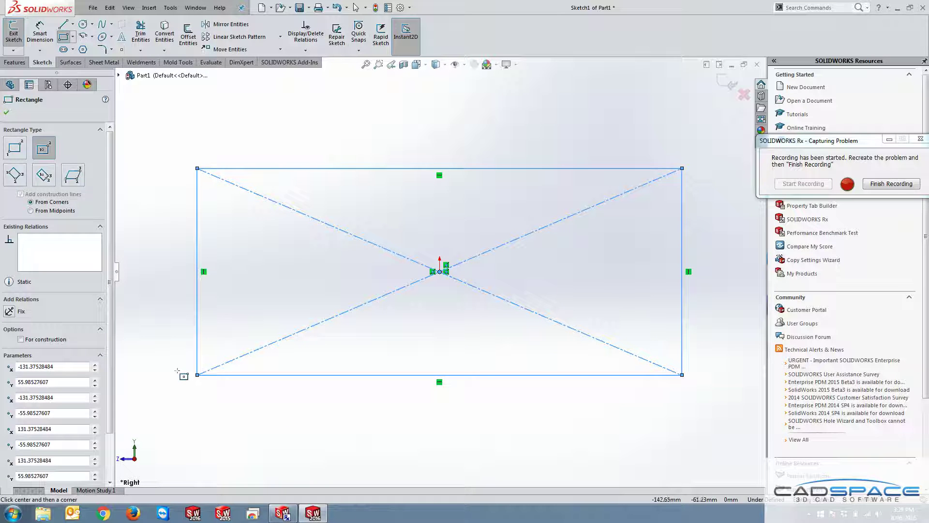
Step: Dimension the rectangle to 500 wide and 250 high
key("d")
left_click(306, 169)
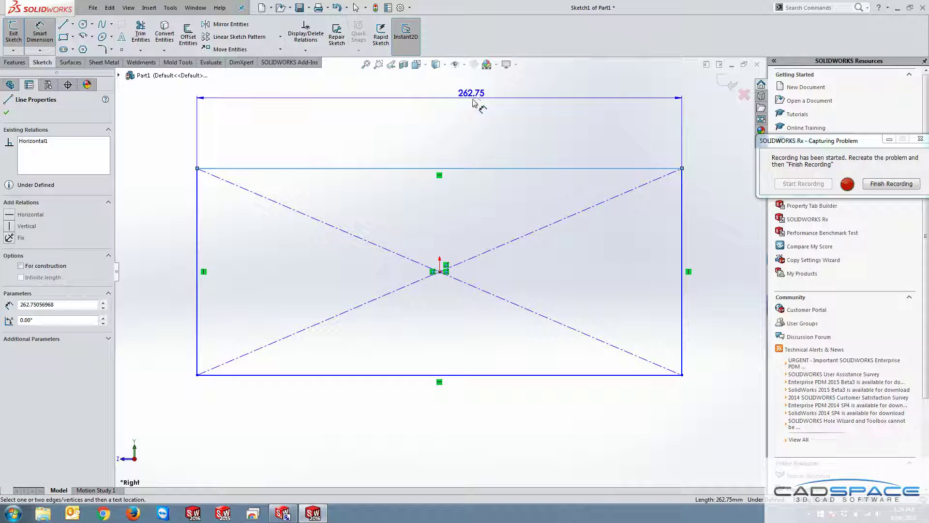
left_click(440, 110)
type("500")
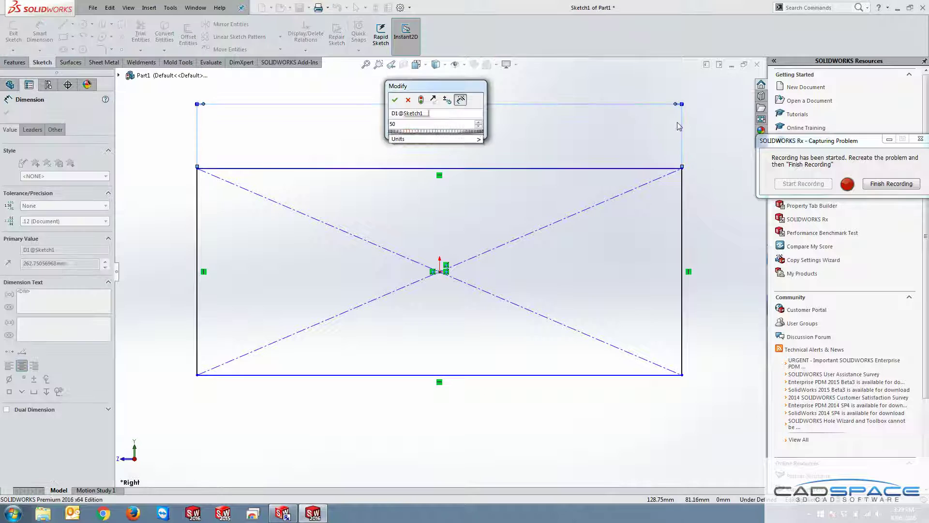
key("Return")
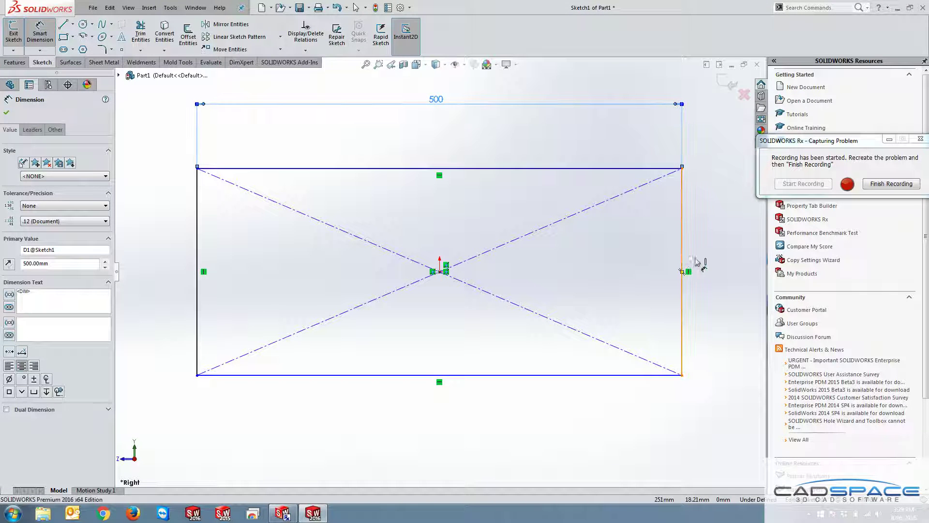
left_click(682, 262)
left_click(715, 271)
type("250")
key("Return")
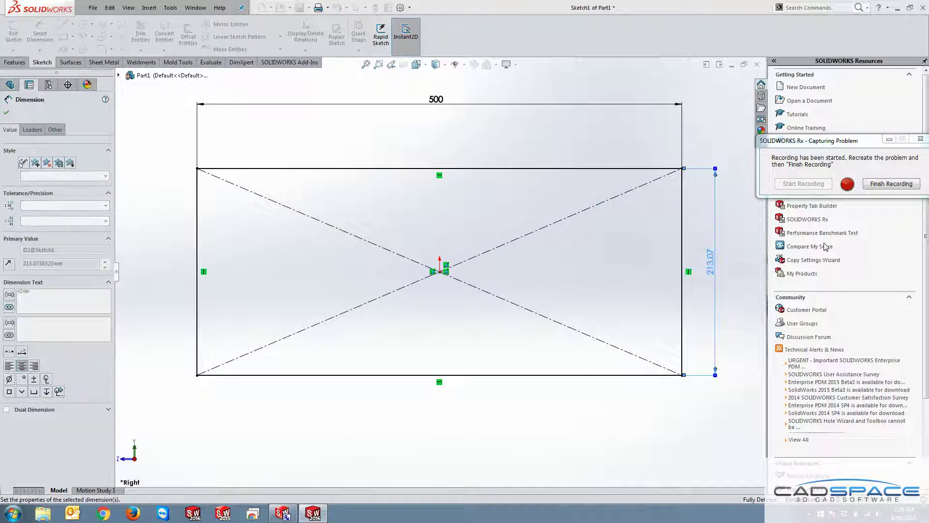
Step: Extrude the rectangle into a thin plate and orbit to show its edge thickness
left_click(15, 62)
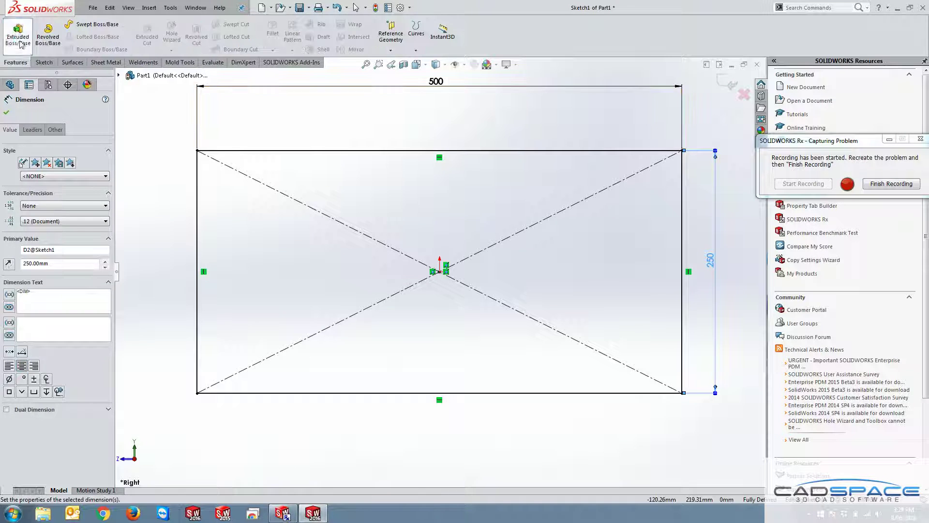
left_click(18, 36)
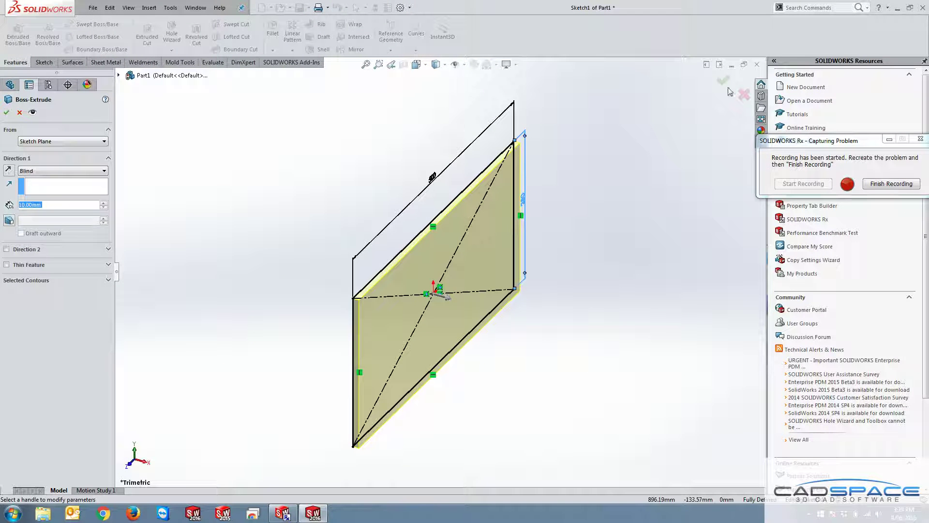
key("Return")
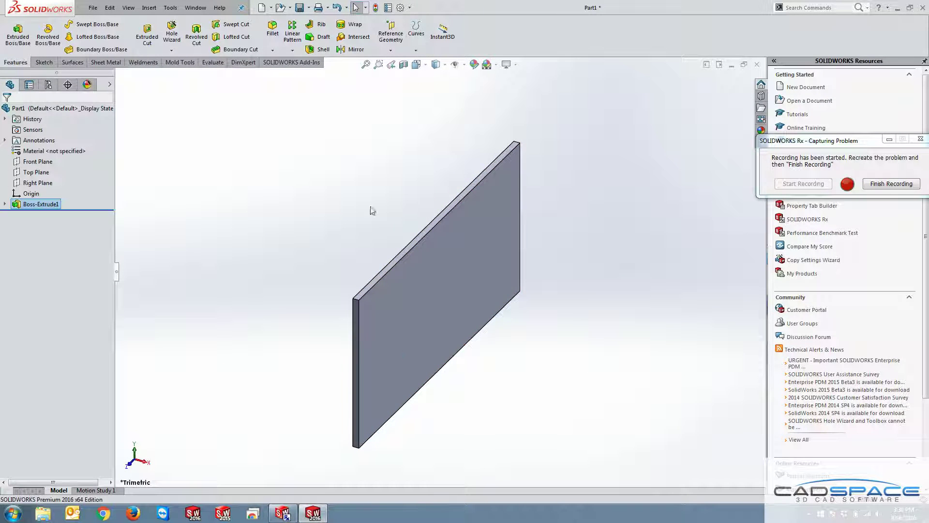
middle_click_drag(389, 347, 311, 289)
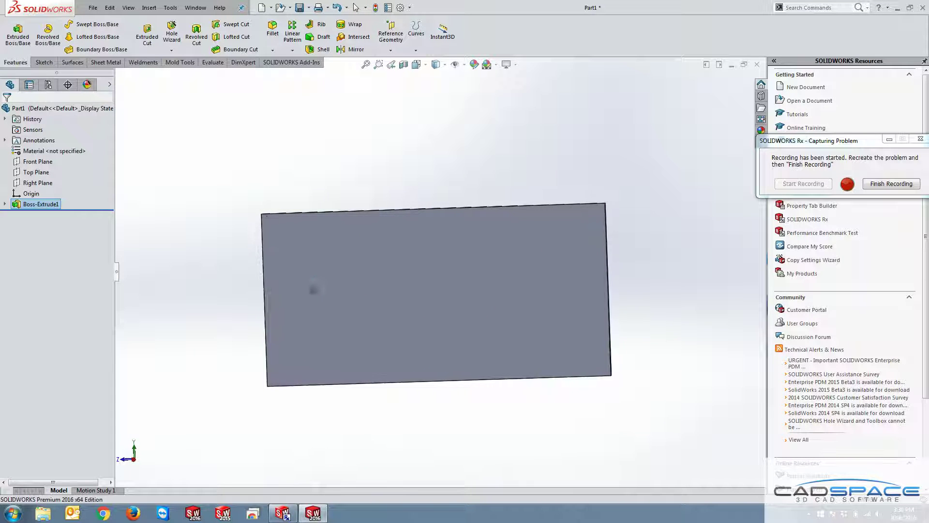
scroll(343, 247, "down", 4)
middle_click_drag(342, 247, 362, 239)
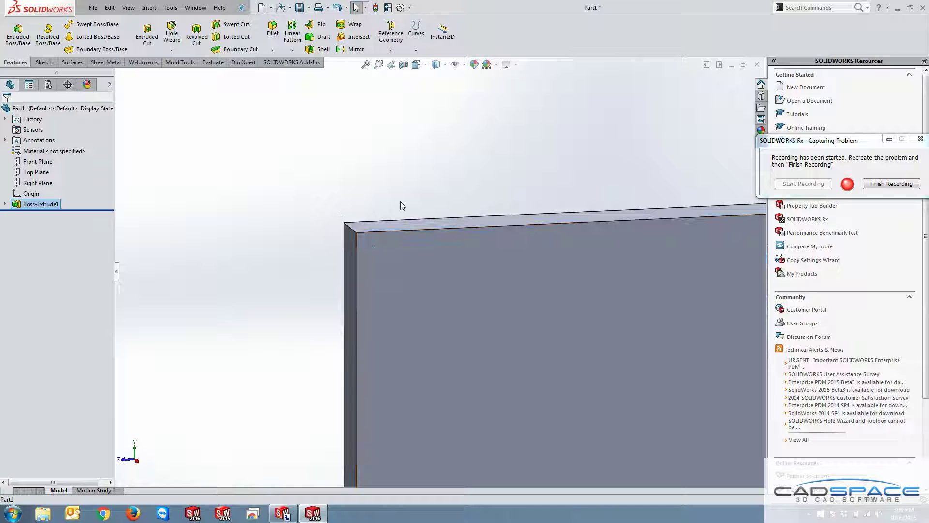
Step: End the recording and save the part as test1 on the Desktop so SOLIDWORKS closes
left_click(883, 186)
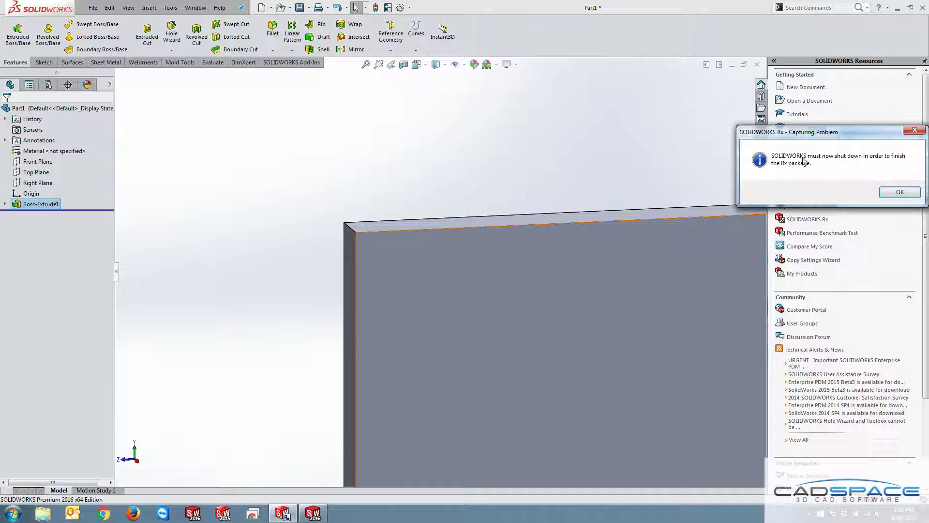
left_click(897, 192)
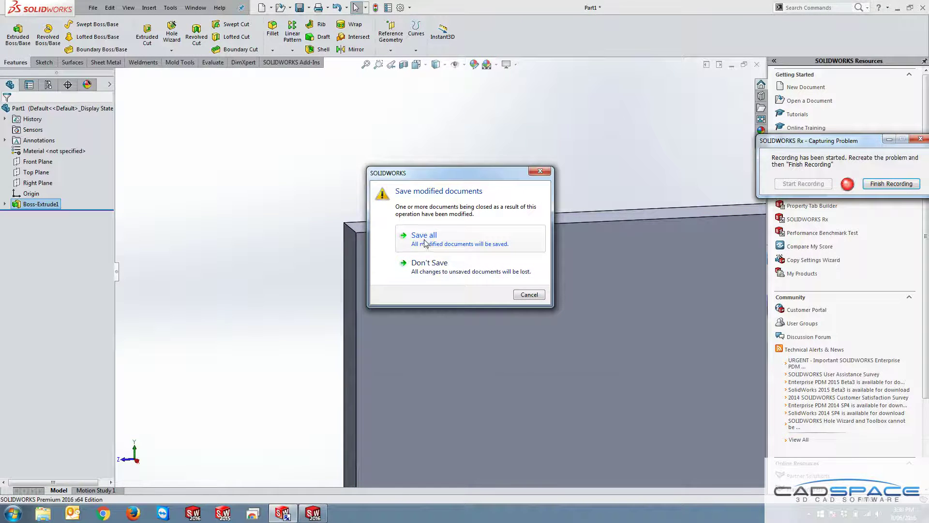
left_click(425, 244)
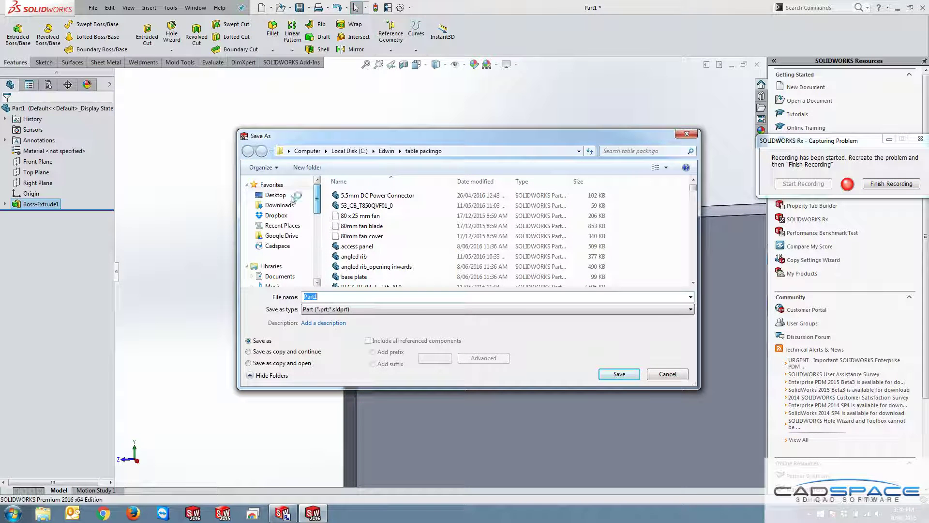
left_click(290, 195)
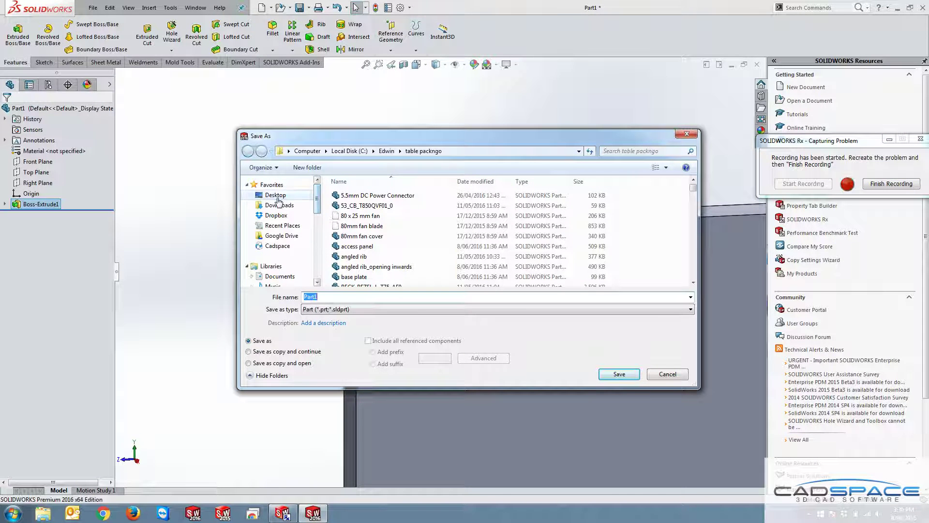
double_click(320, 295)
type("test1")
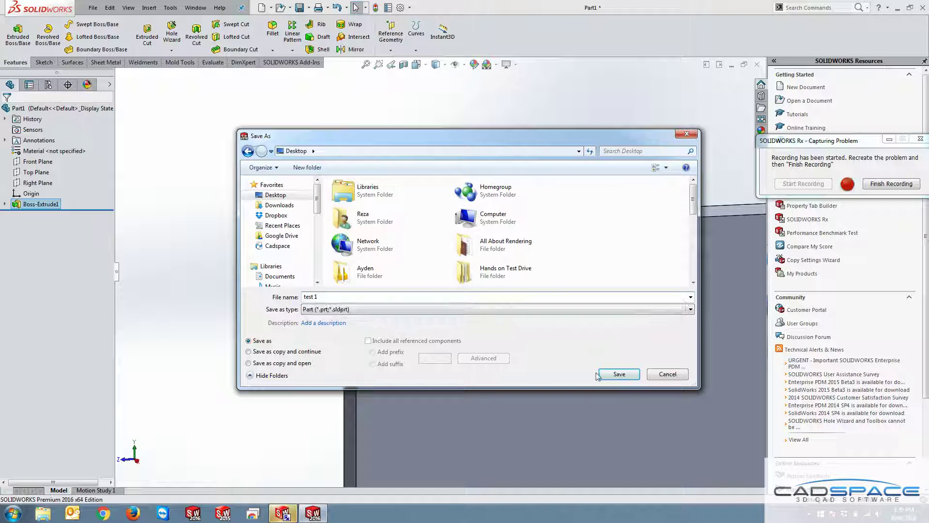
left_click(608, 375)
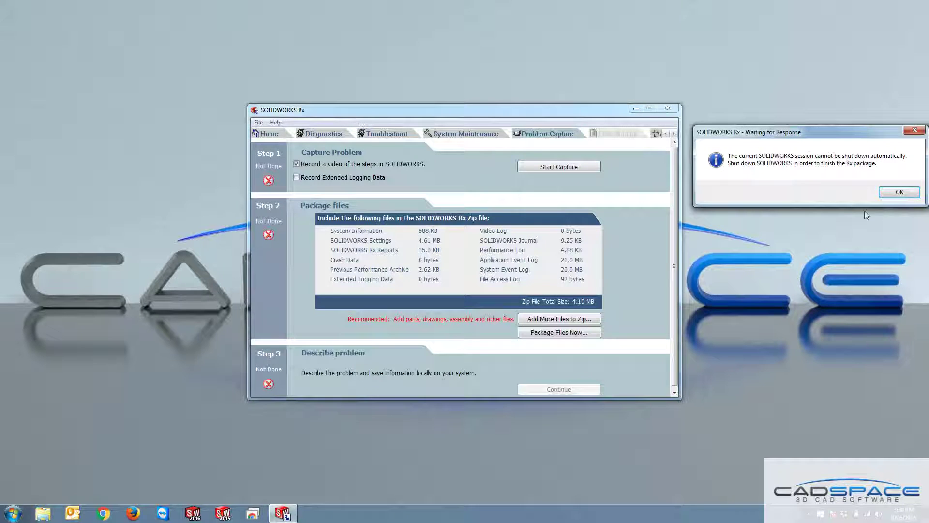
Step: Acknowledge the shutdown notice and cancel the Add More Files to Zip dialog without adding files
left_click(893, 195)
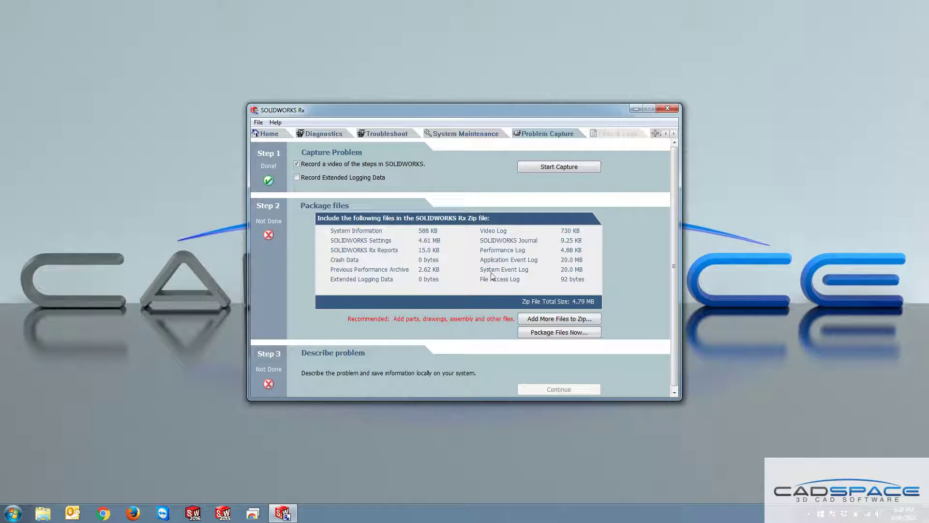
left_click(545, 320)
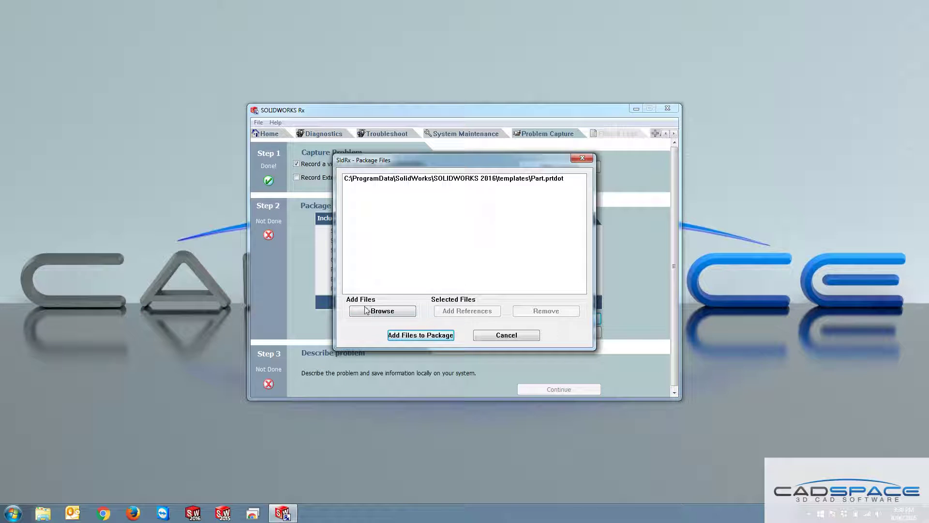
left_click(487, 335)
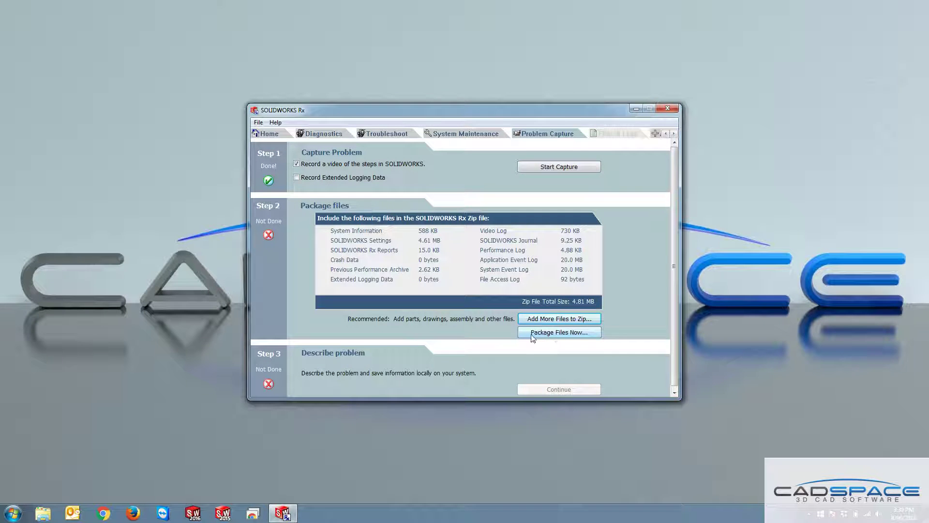
Step: Package the captured files into a zip saved on the Desktop
left_click(541, 338)
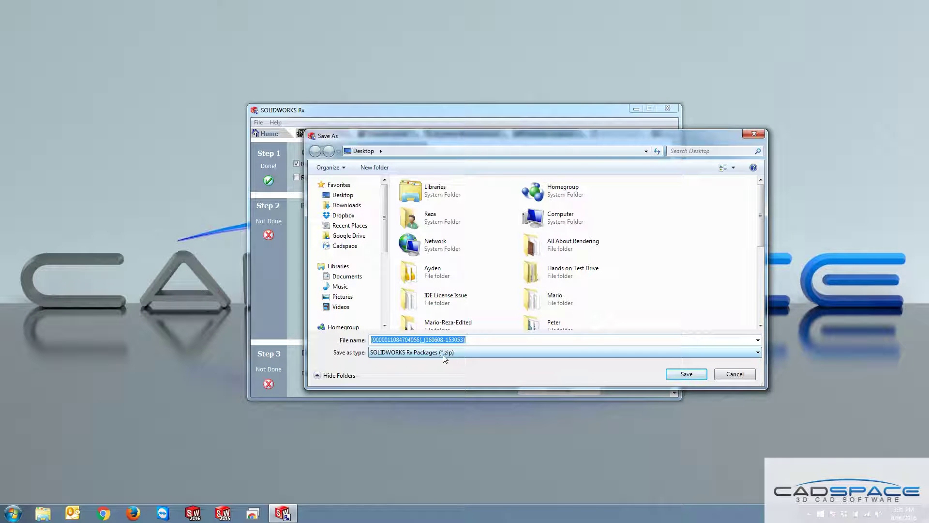
left_click(352, 199)
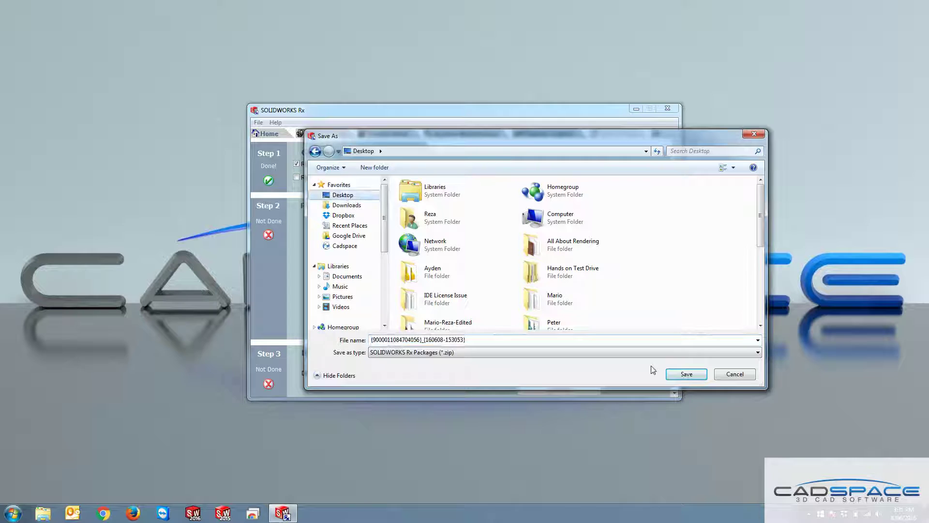
left_click(683, 373)
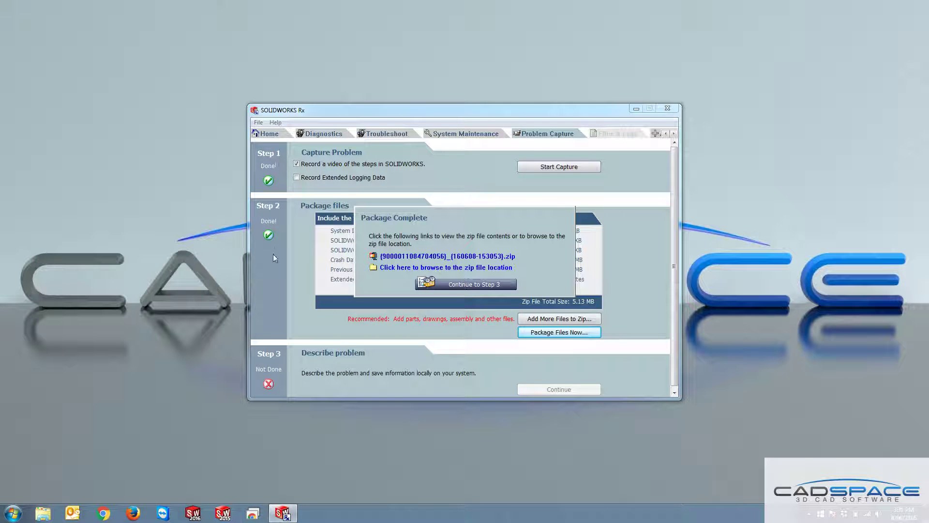
Step: Continue to Step 3, then cancel the Problem Capture Details form without submitting
left_click(460, 285)
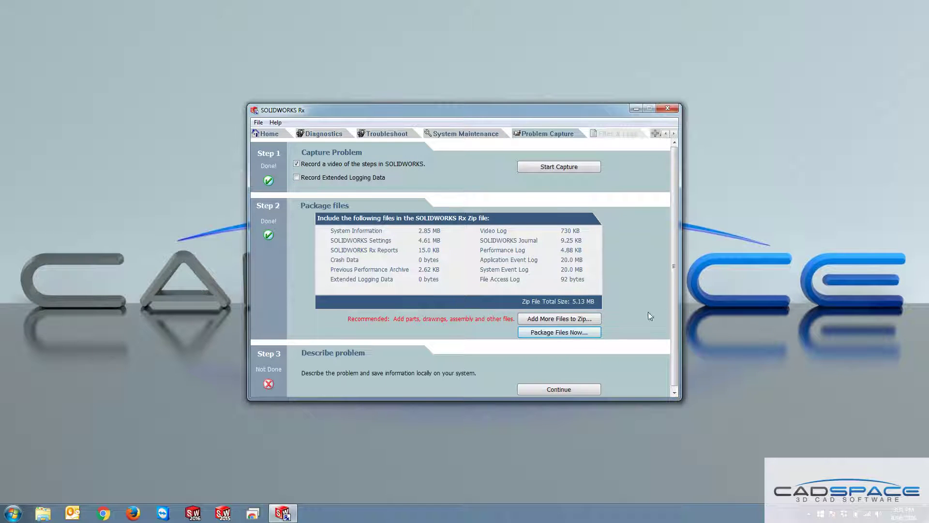
left_click(542, 387)
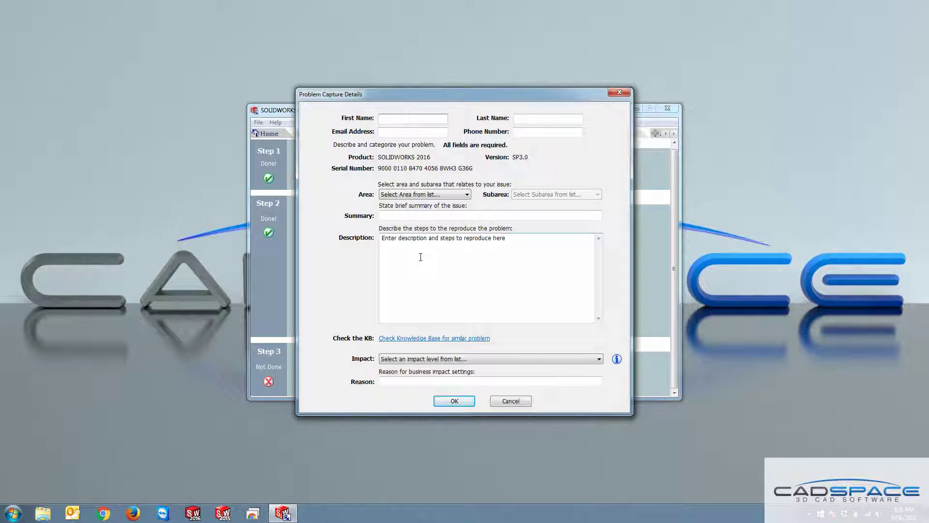
left_click(498, 401)
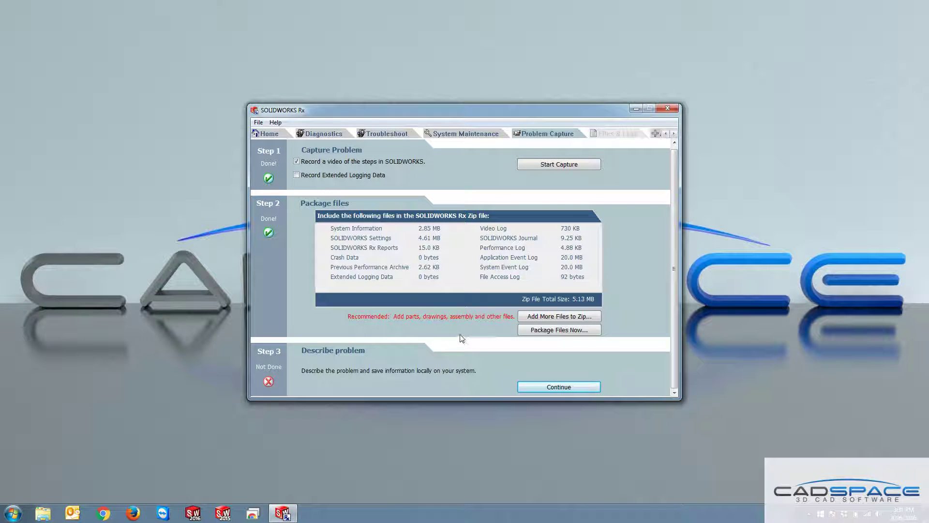
Step: Open the Rx zip package from the Desktop in WinRAR via Windows Explorer
left_click(43, 511)
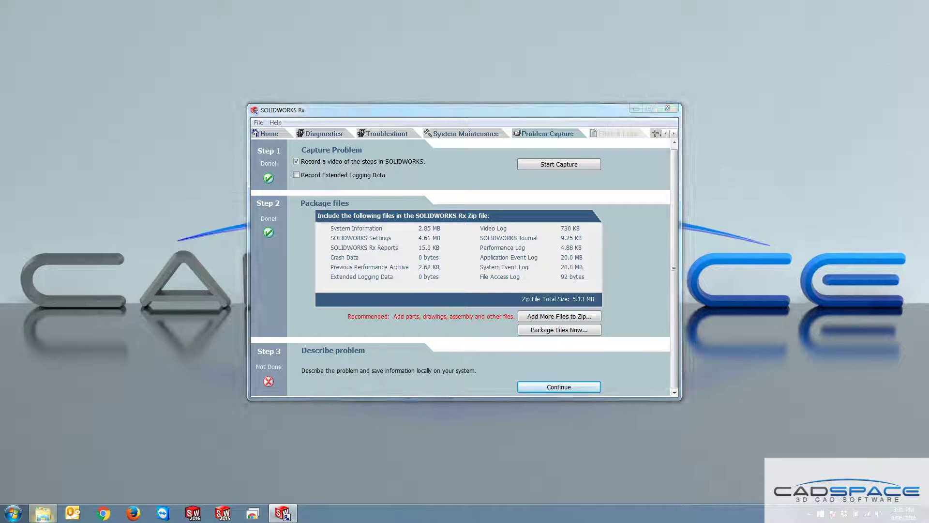
left_click(208, 126)
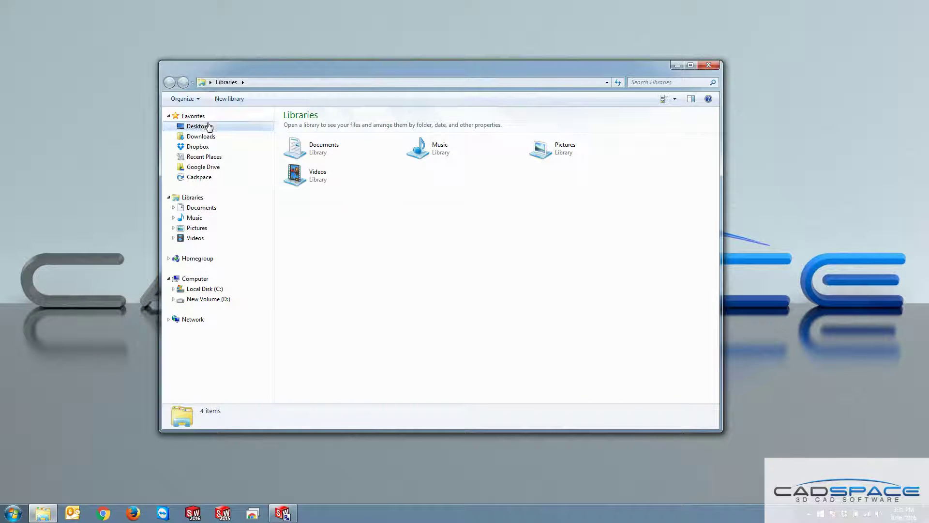
left_click(348, 338)
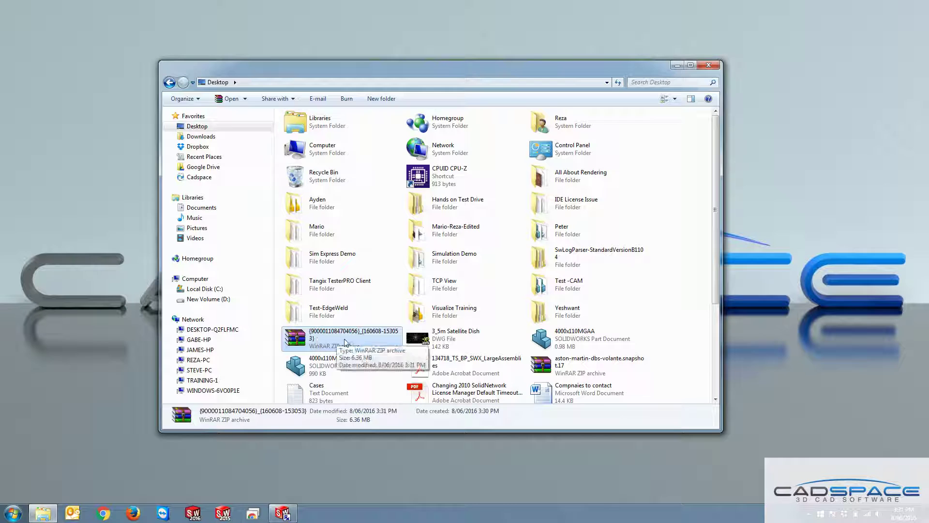
double_click(349, 342)
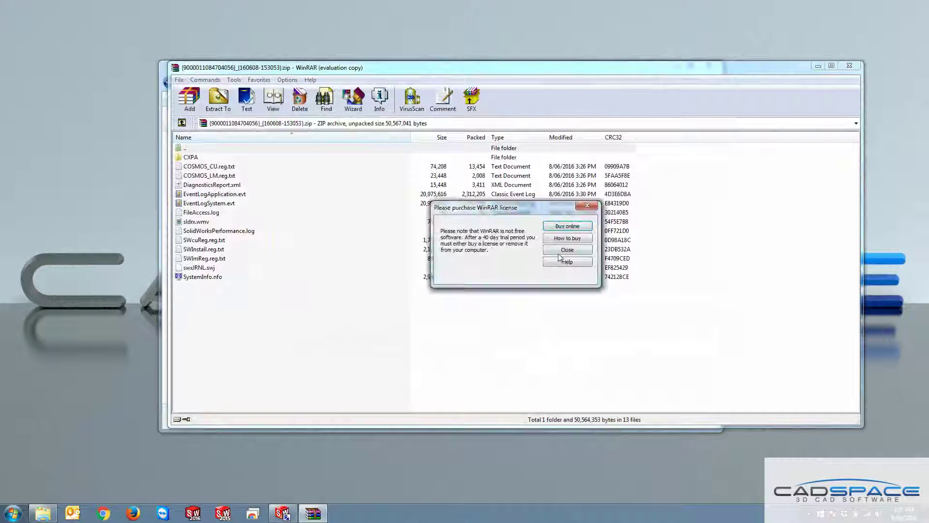
Step: Dismiss the licence reminder, play and pause sldrx.wmv, then close Windows Media Player
left_click(564, 253)
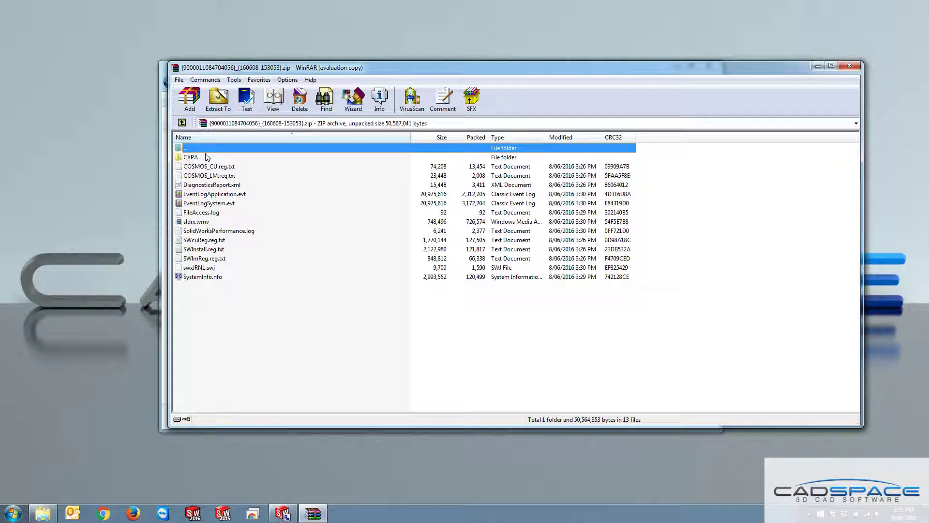
double_click(196, 222)
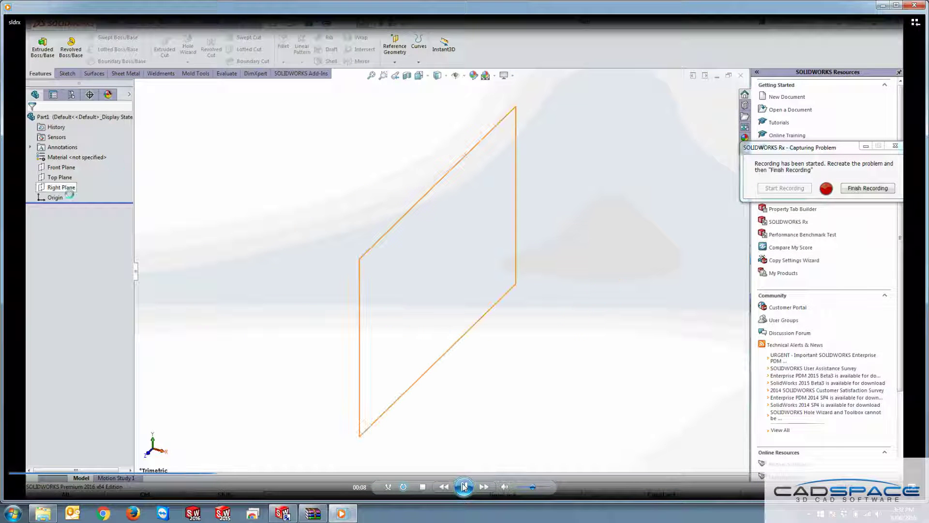
left_click(464, 487)
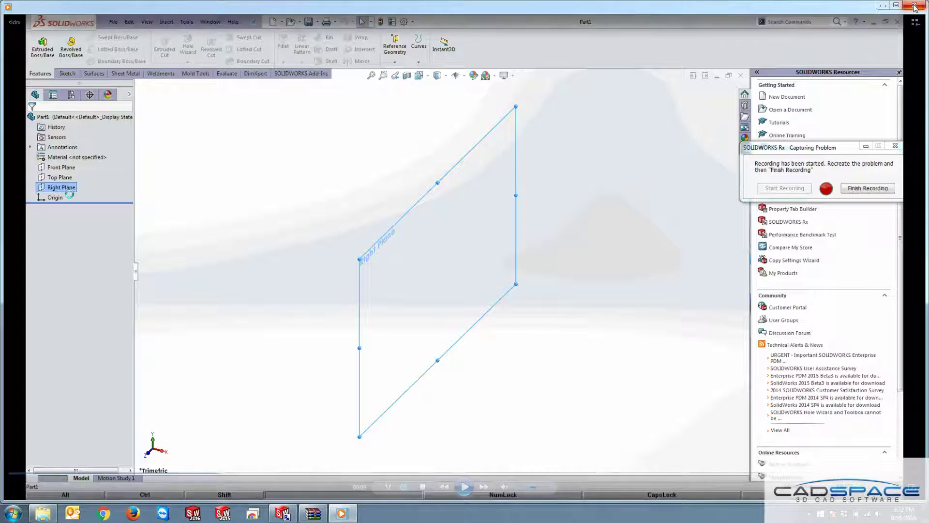
left_click(913, 5)
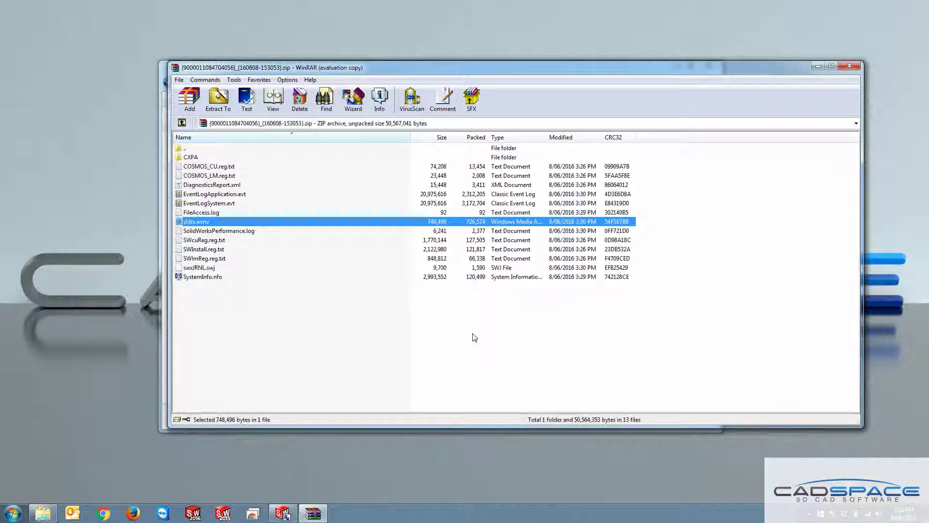